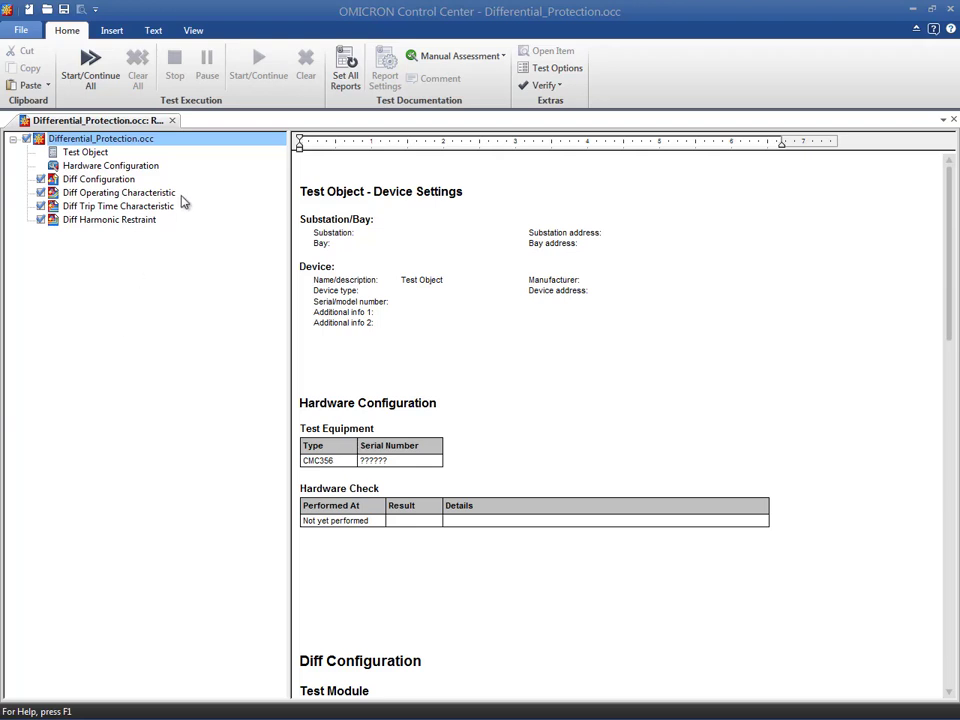
Open the Diff Operating Characteristic test module from the Differential_Protection.occ test tree.
click(180, 193)
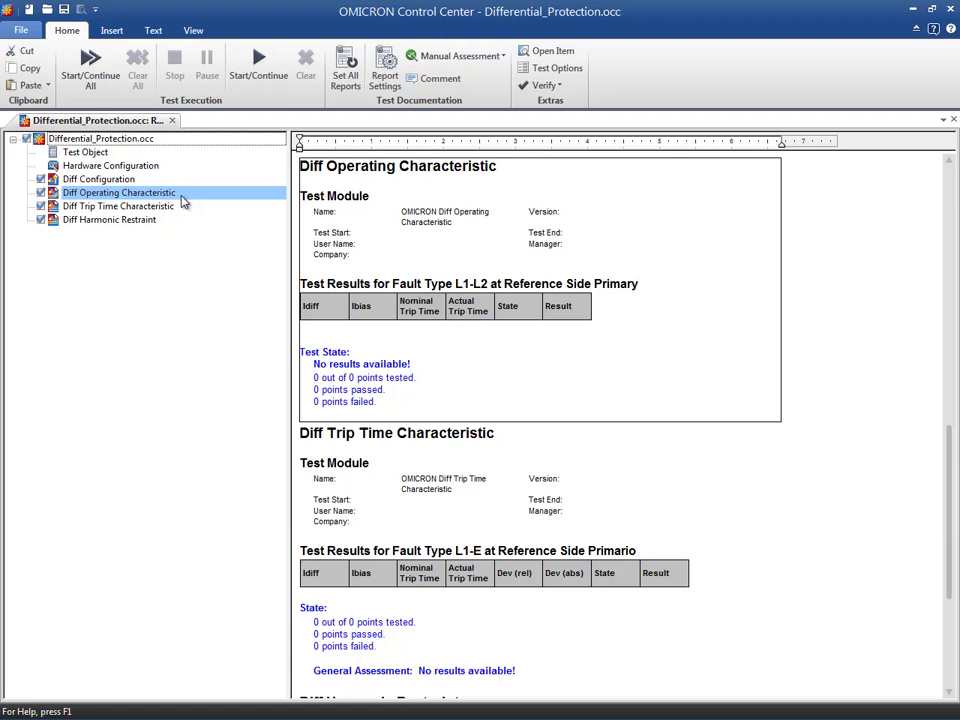
double_click(182, 193)
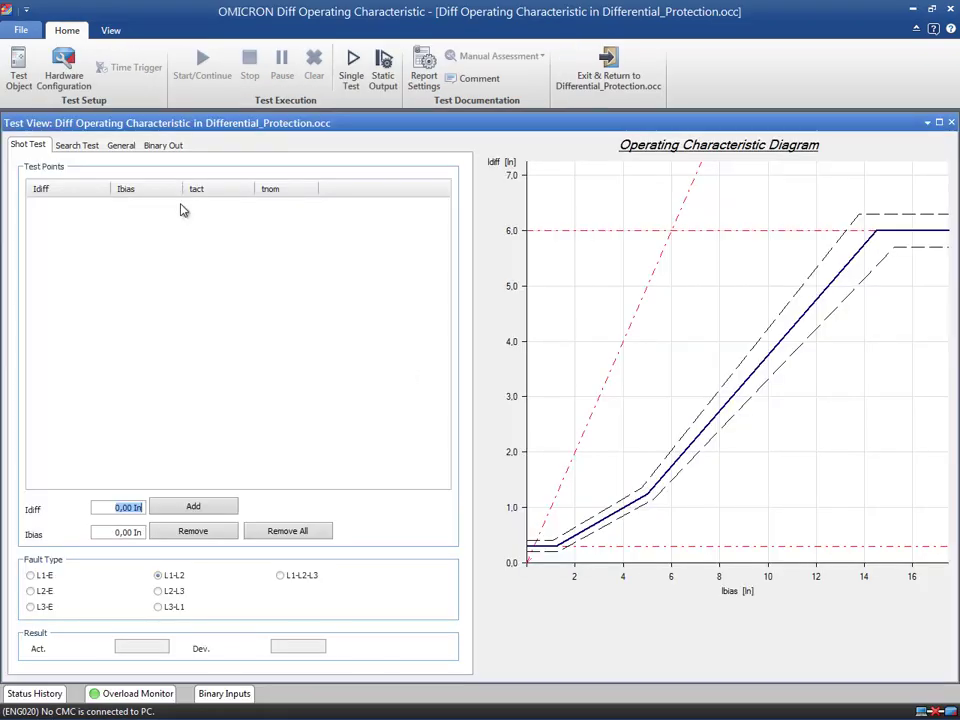
click(80, 90)
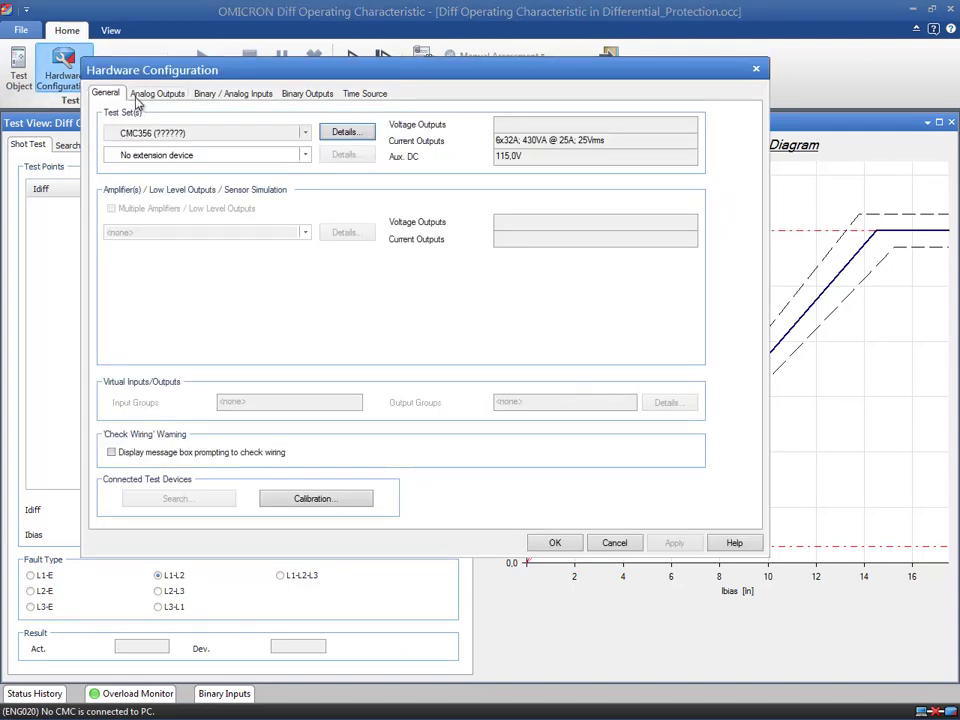
click(145, 96)
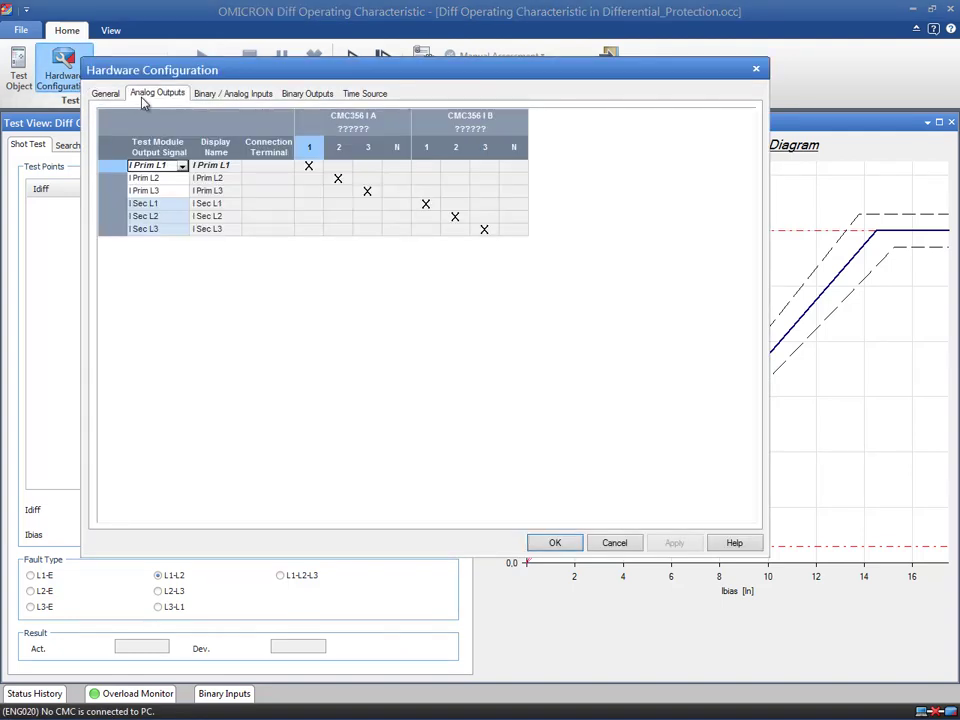
click(222, 98)
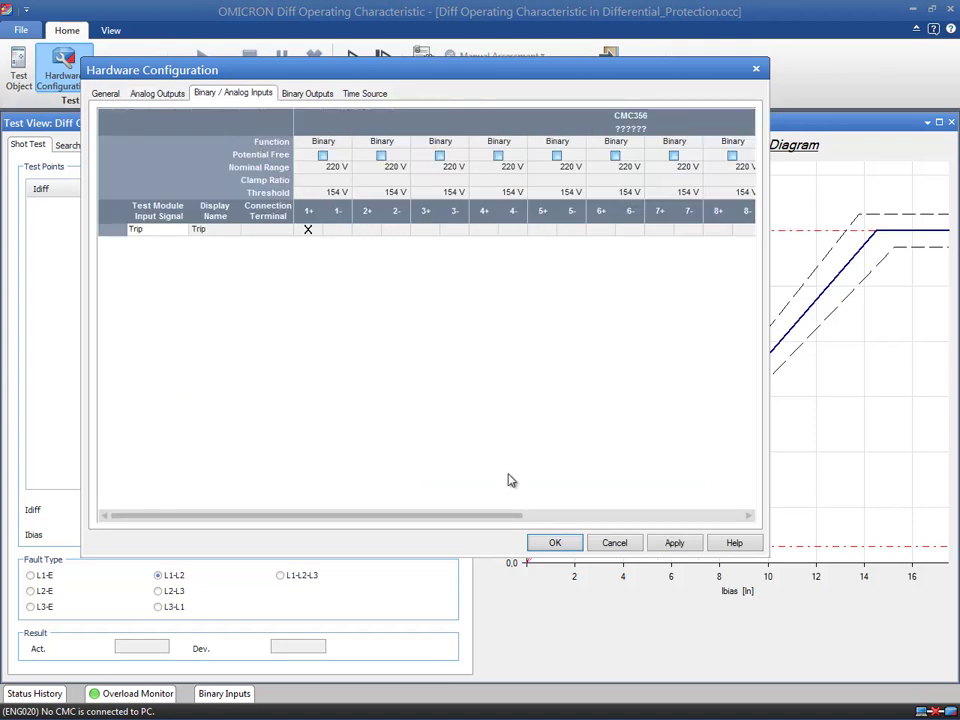
click(549, 543)
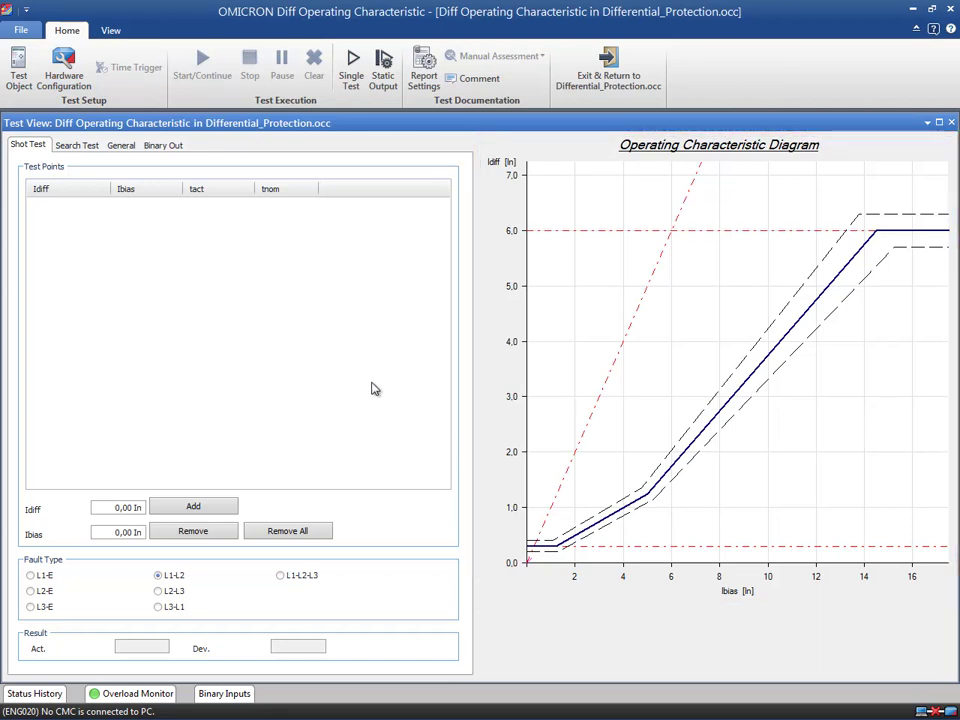
click(127, 150)
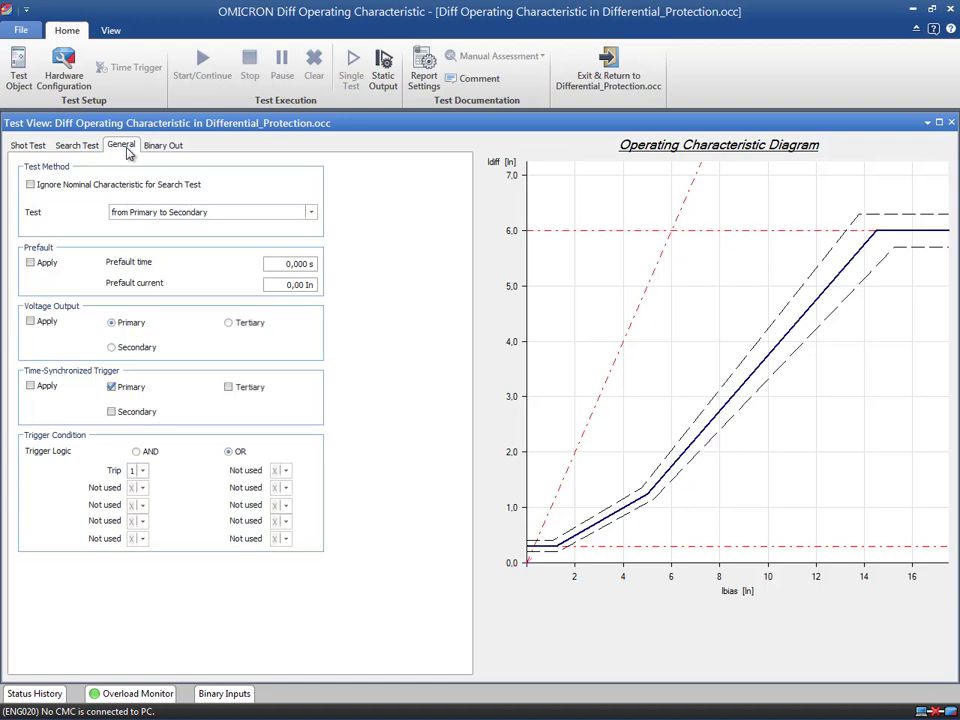
click(298, 217)
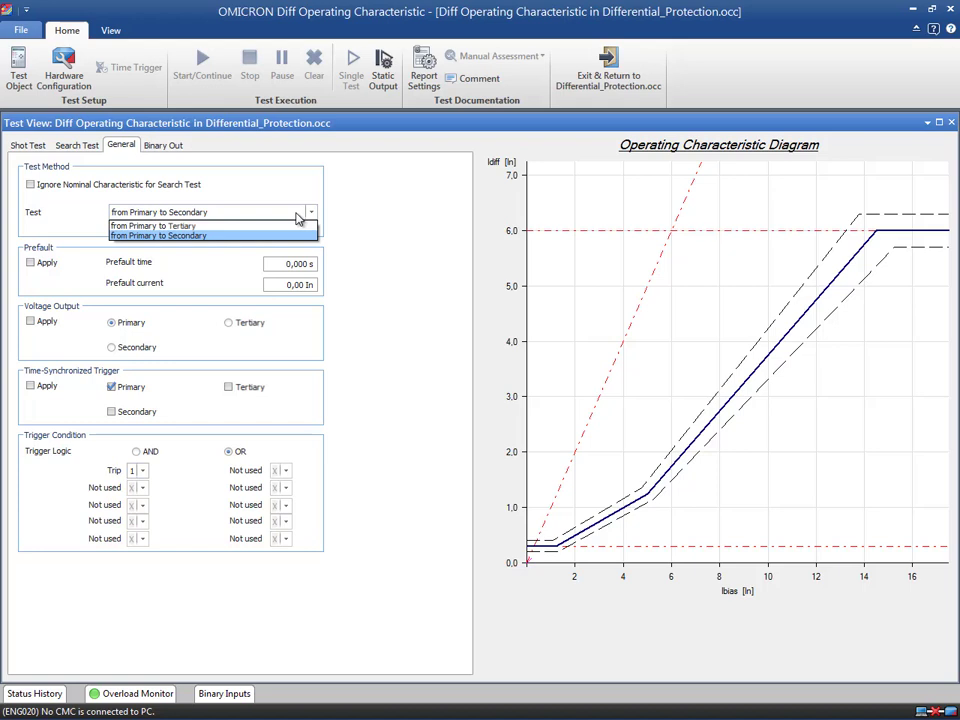
click(298, 217)
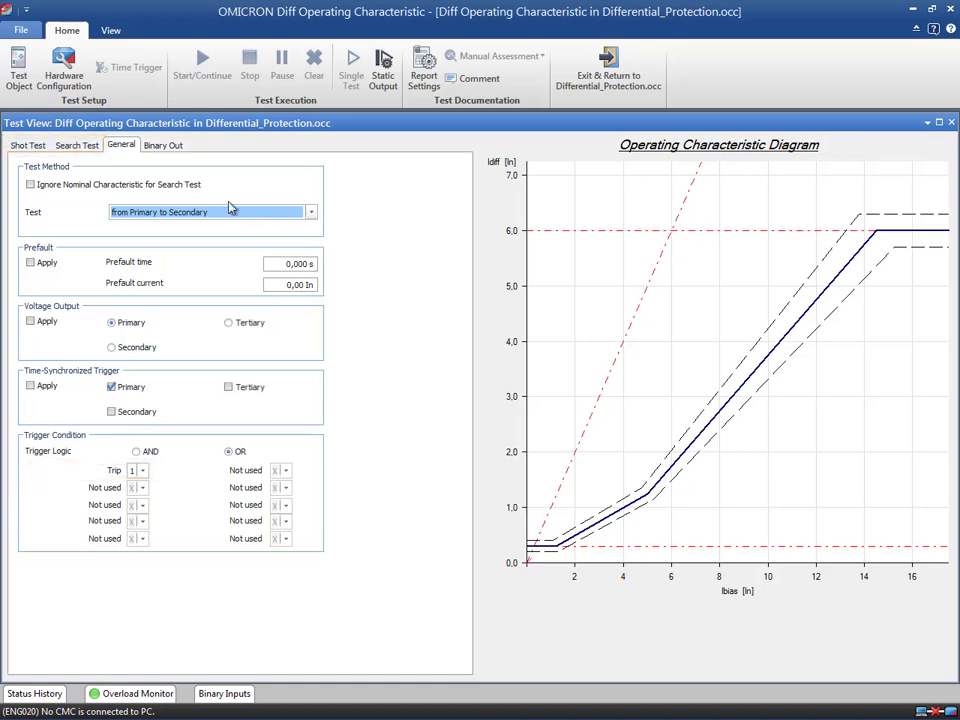
click(46, 148)
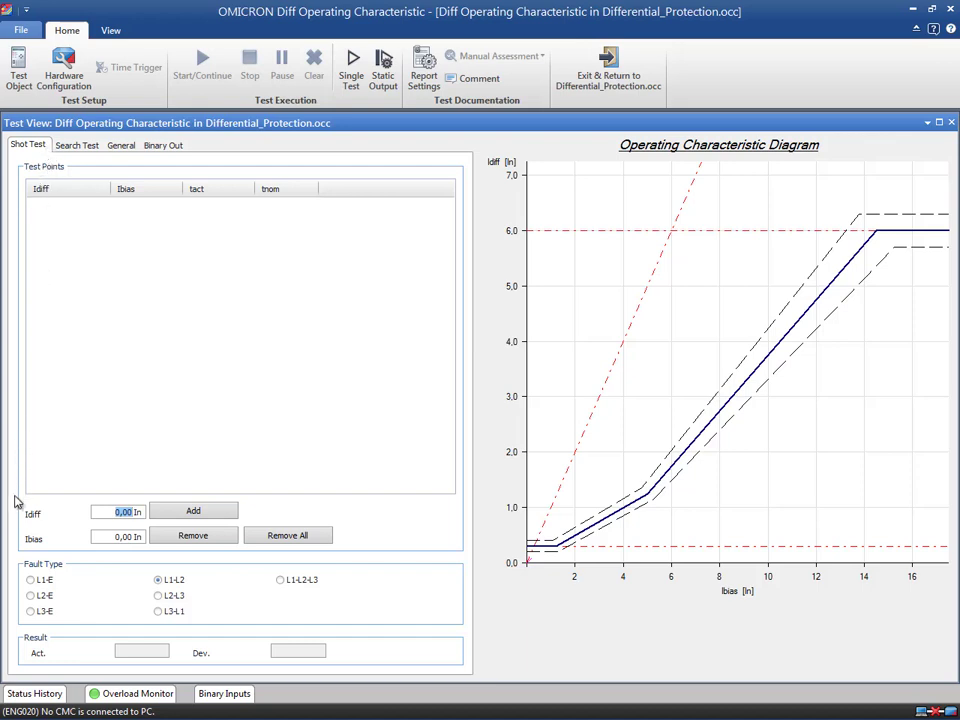
click(31, 582)
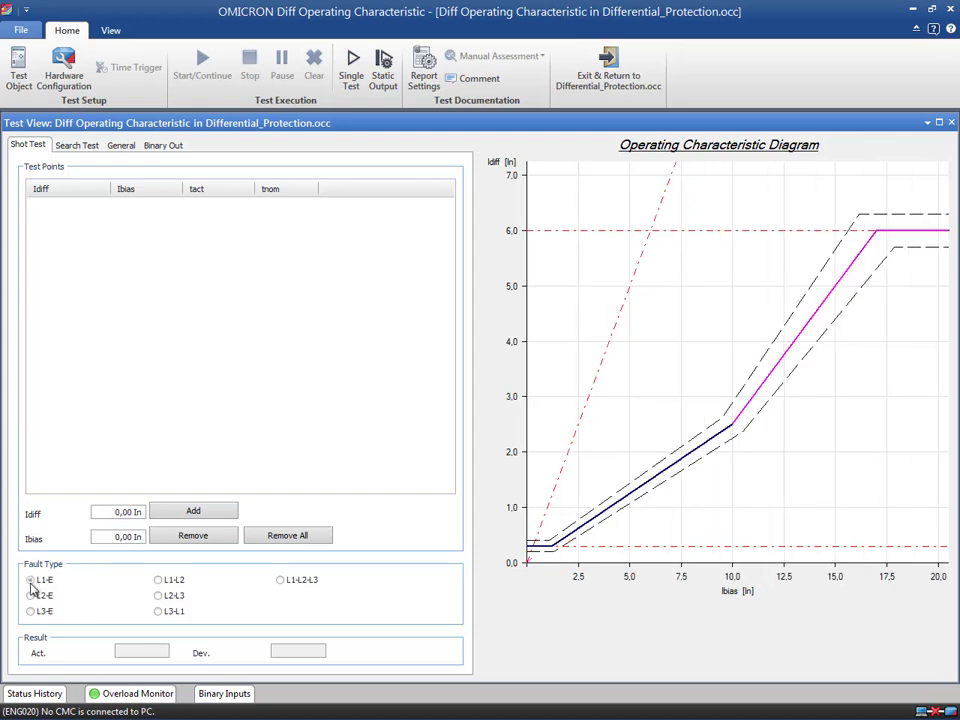
click(161, 584)
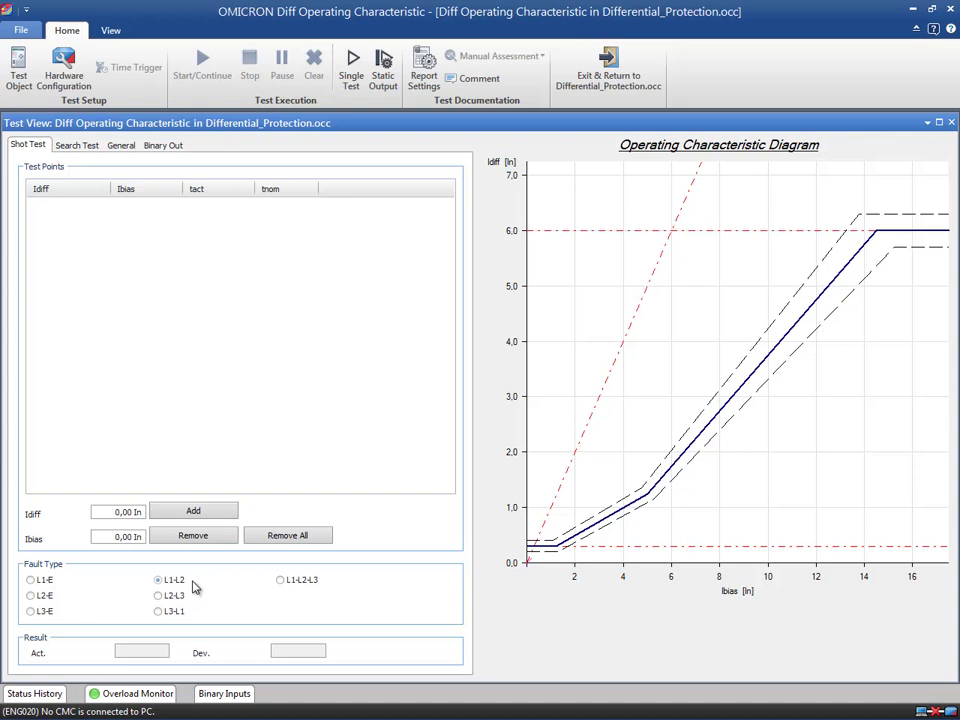
Set fault type L1-L2-L3 and add shot points 0,60/1,20, 0,40/2,30 and 1,30/4,40 In.
click(281, 580)
right_click(555, 531)
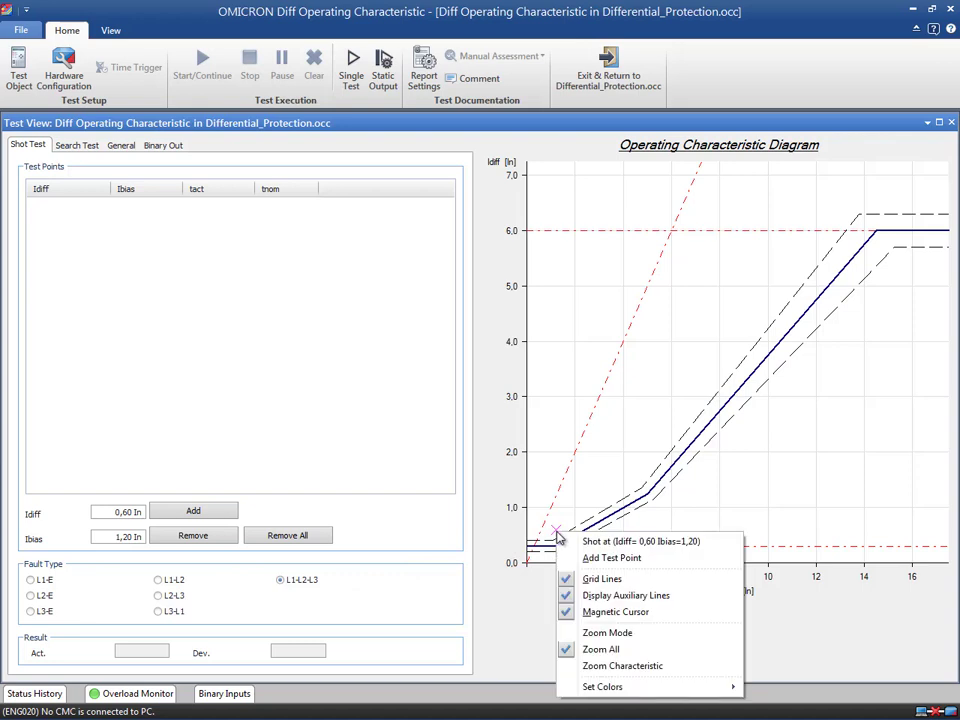
click(600, 558)
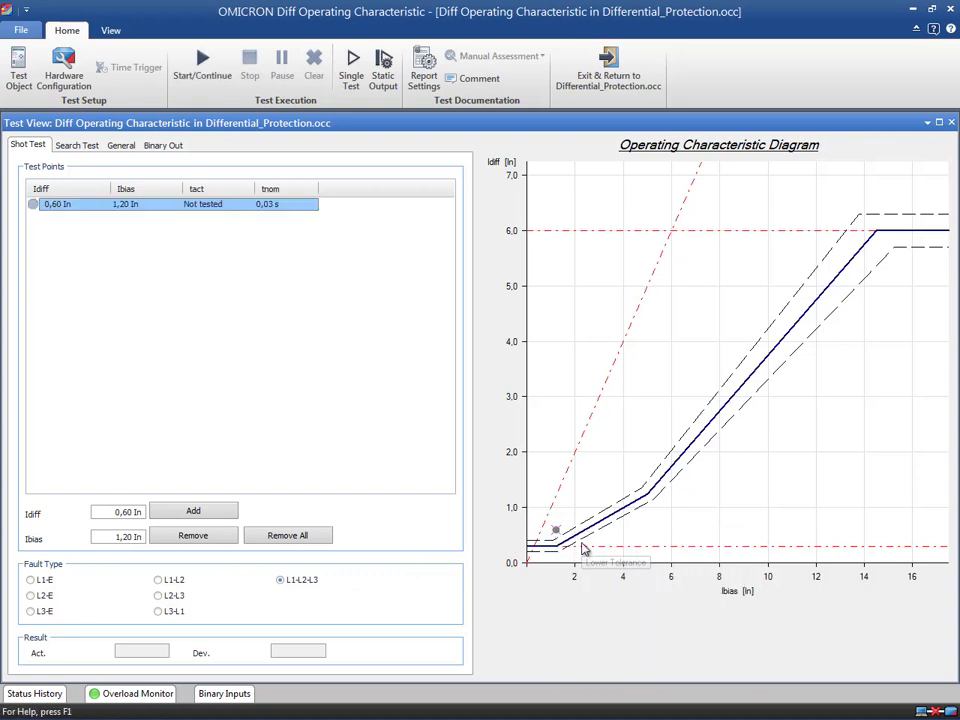
right_click(583, 547)
click(602, 569)
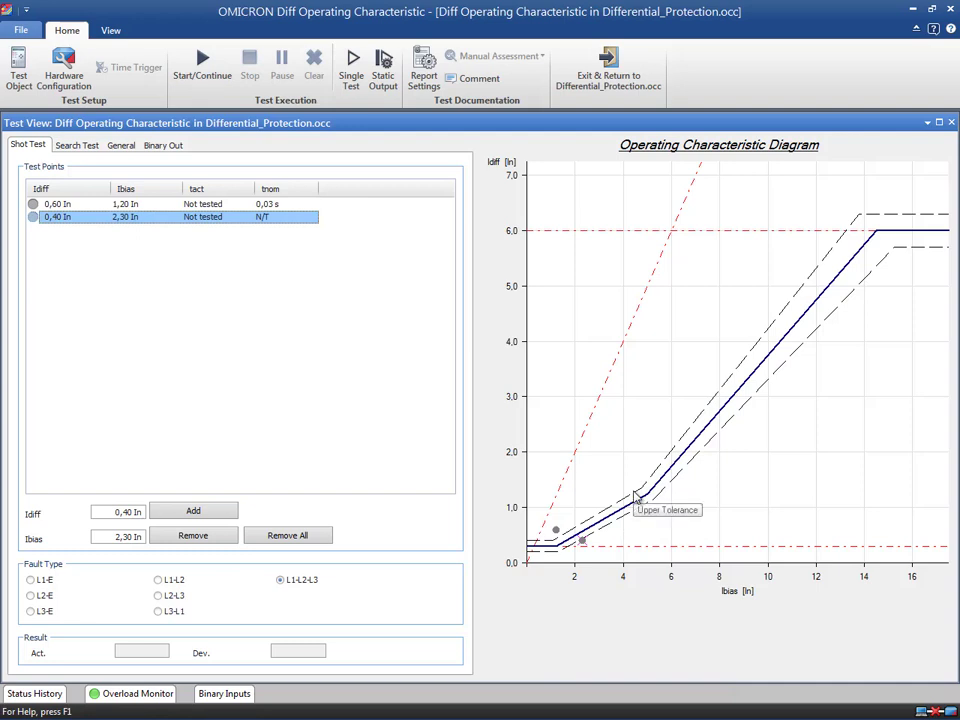
right_click(633, 494)
click(652, 516)
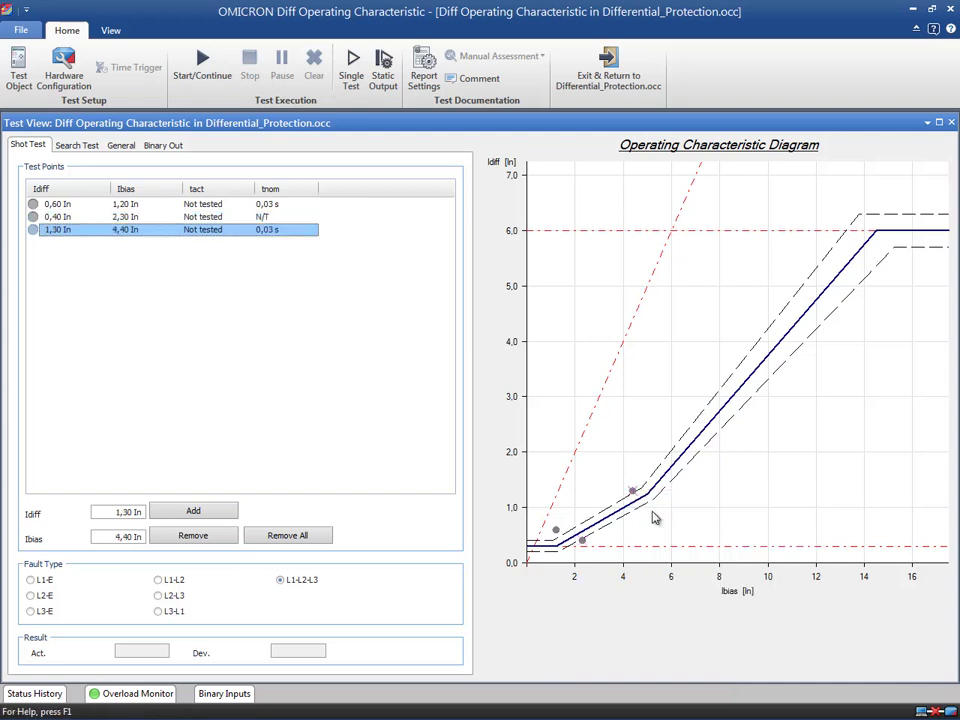
Add shot points at 1,00/4,90, 1,60/4,90 and 1,20/5,60 In (Idiff/Ibias).
right_click(644, 507)
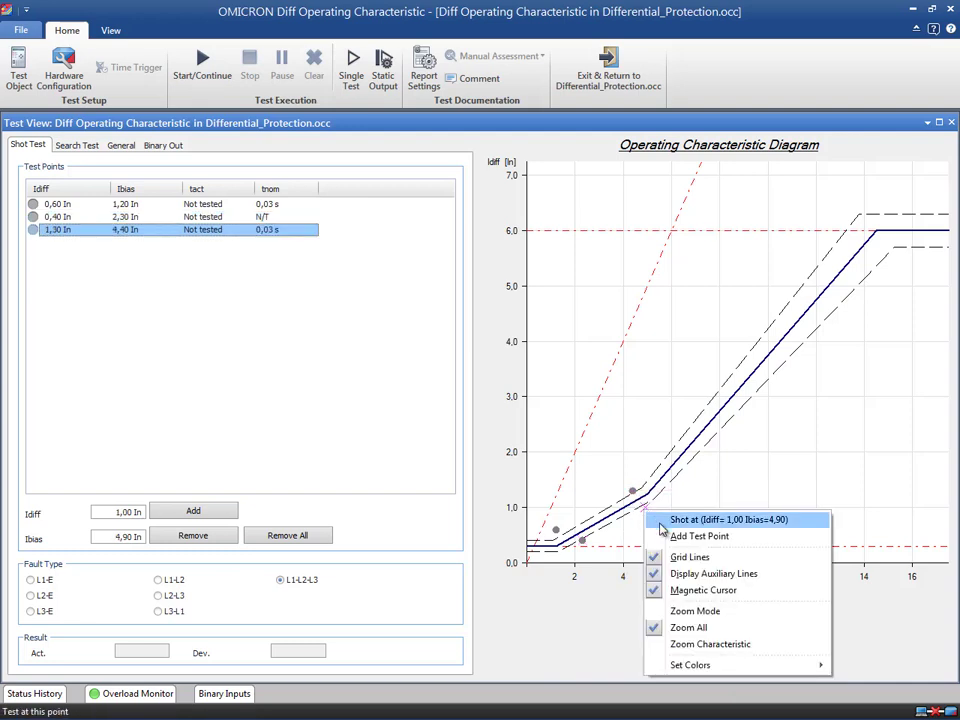
click(668, 537)
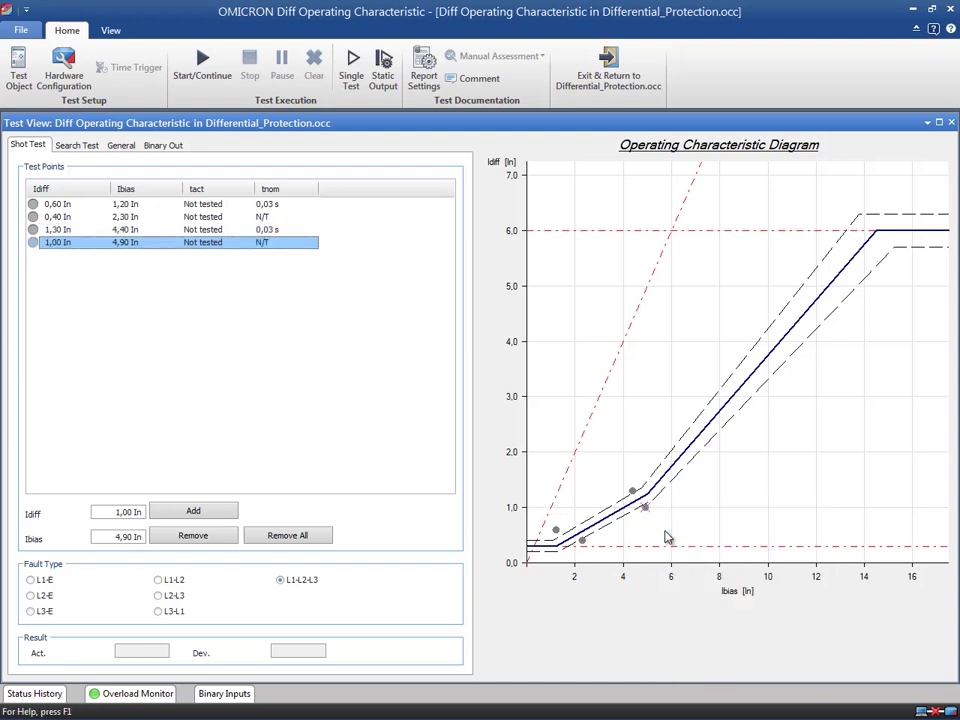
right_click(645, 477)
click(658, 500)
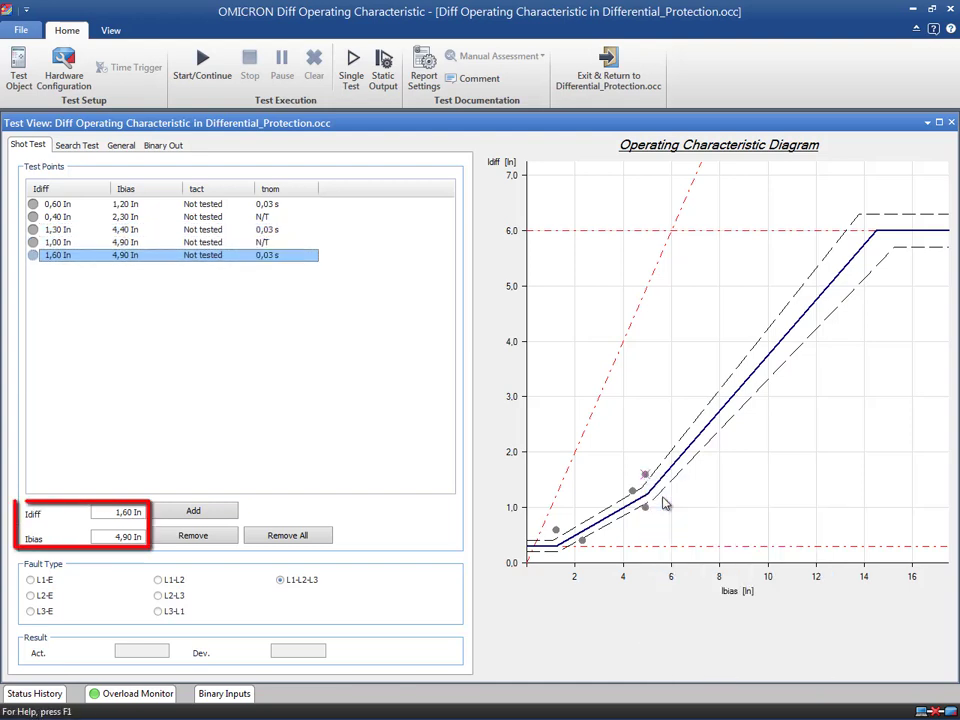
right_click(660, 496)
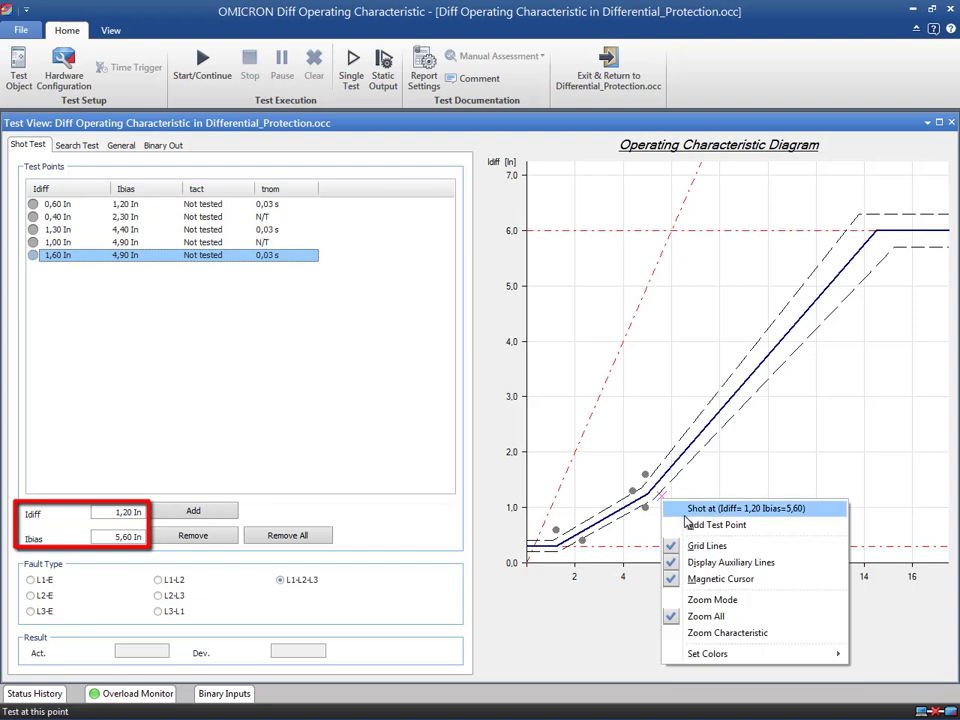
click(690, 528)
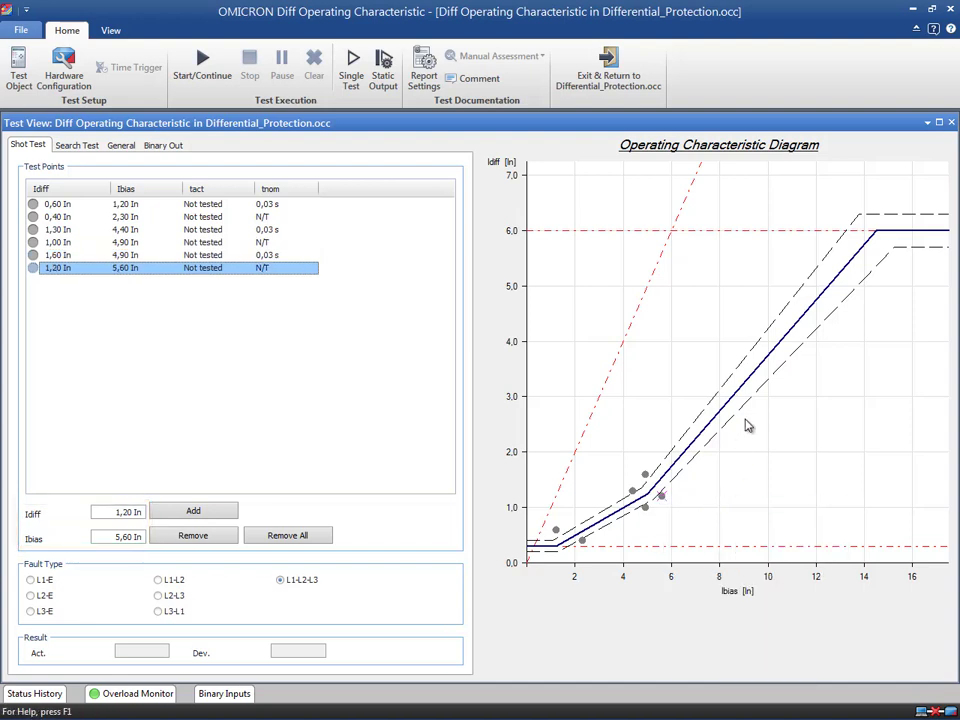
Add shot points at 5,90/12,60 In and 5,40/14,80 In near the upper bend.
right_click(834, 240)
click(821, 260)
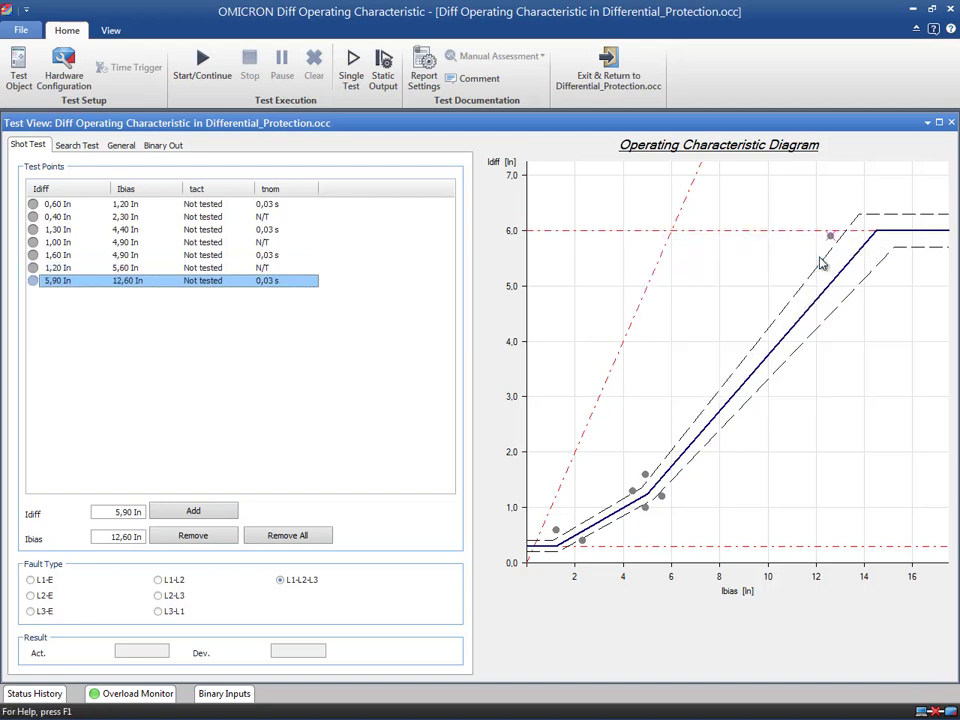
right_click(885, 266)
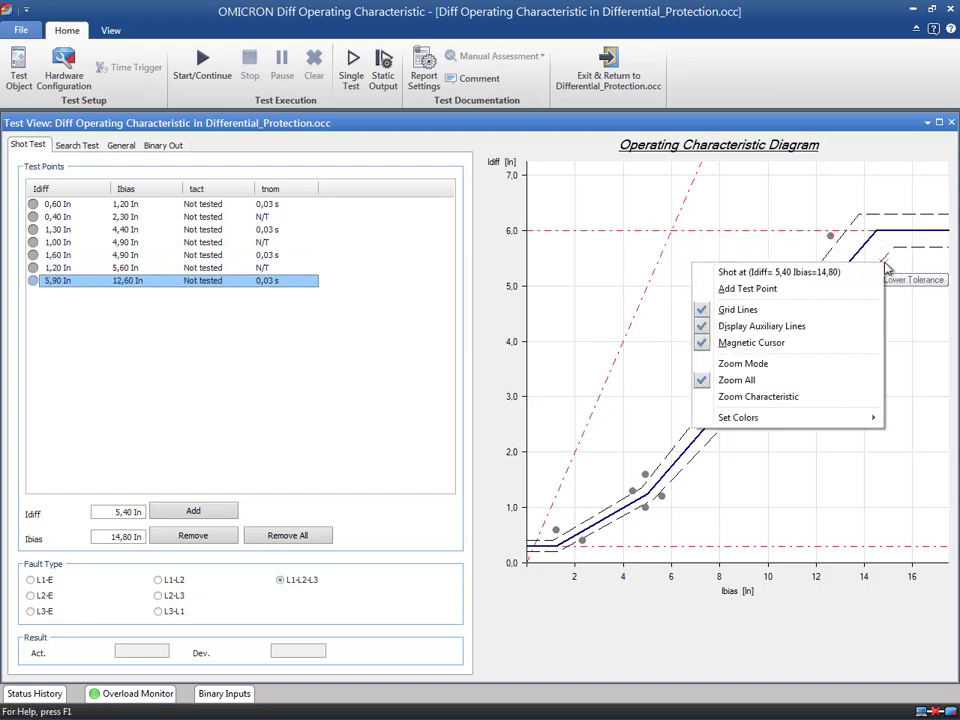
click(878, 290)
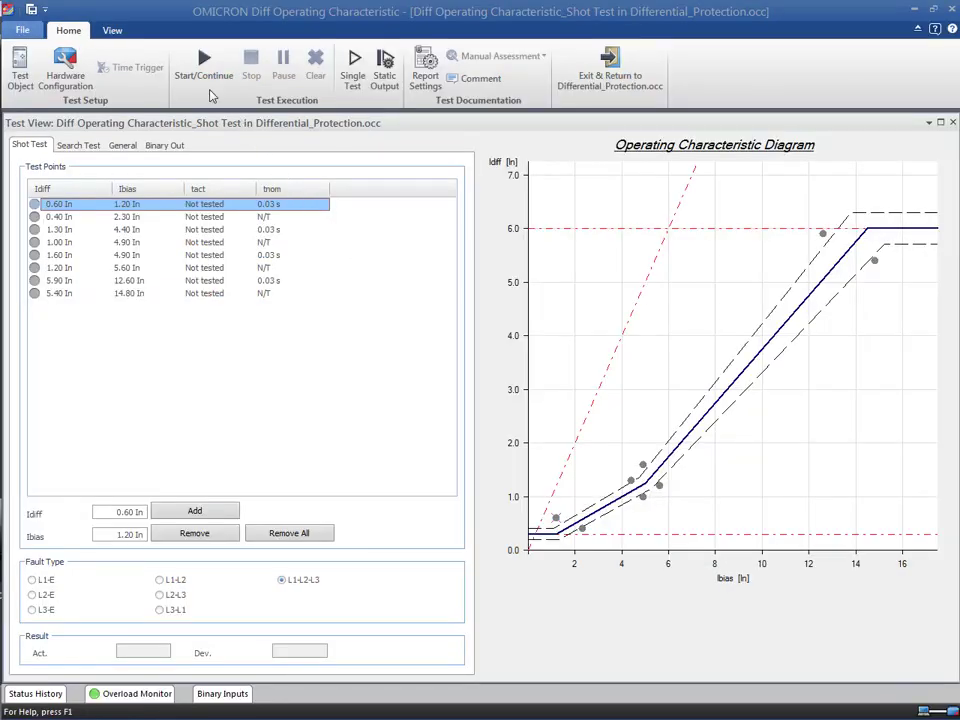
Start the shot test with Start/Continue.
click(203, 80)
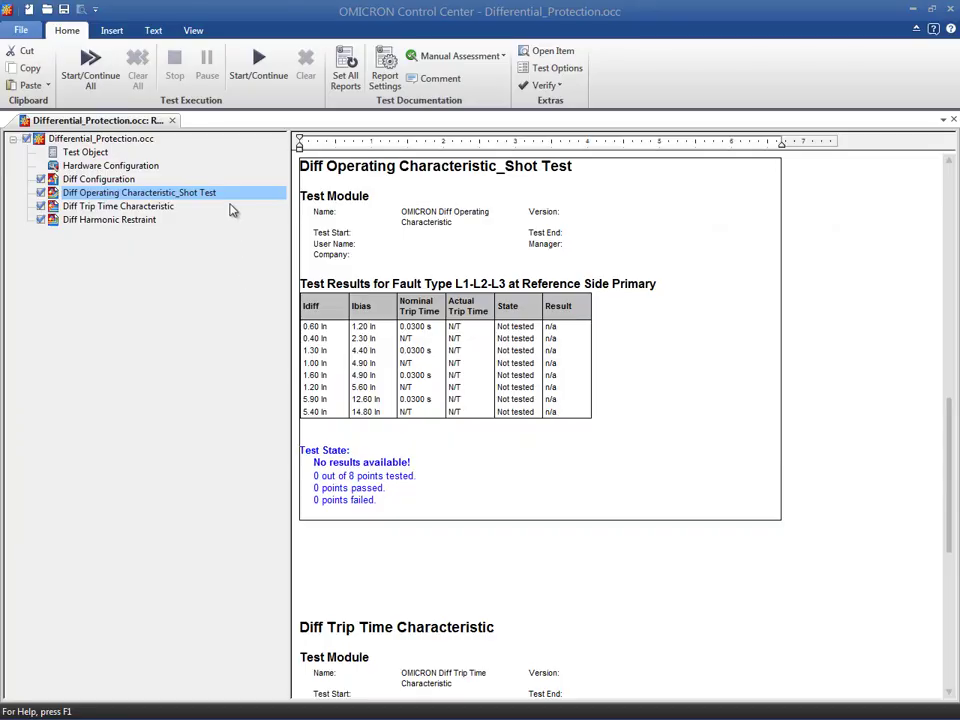
Copy the Shot Test module and paste a duplicate into the test tree.
right_click(231, 203)
click(236, 223)
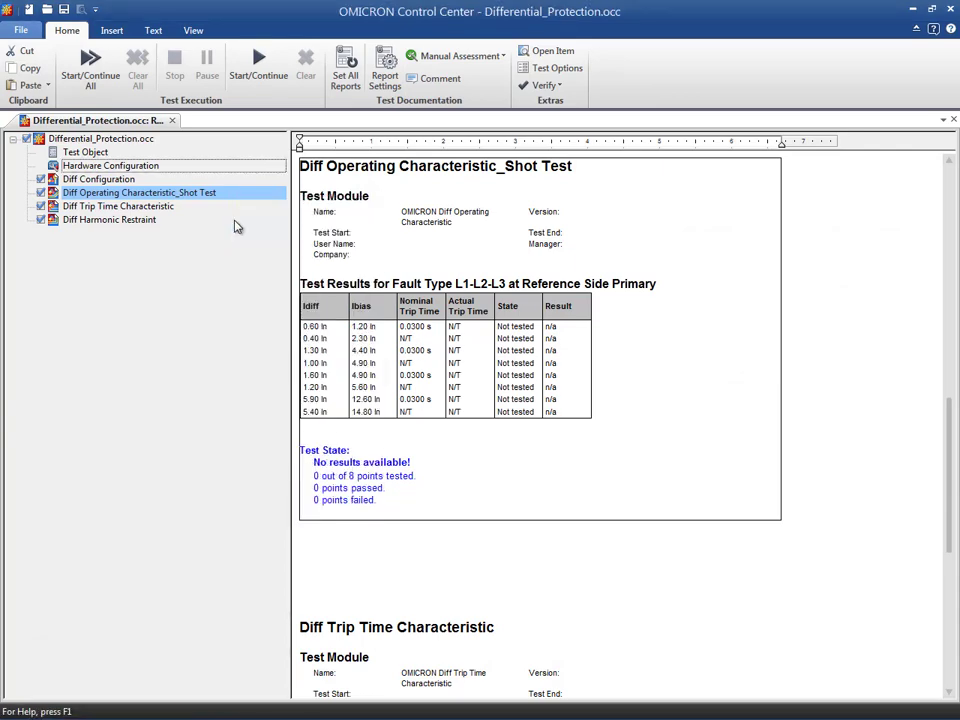
right_click(233, 196)
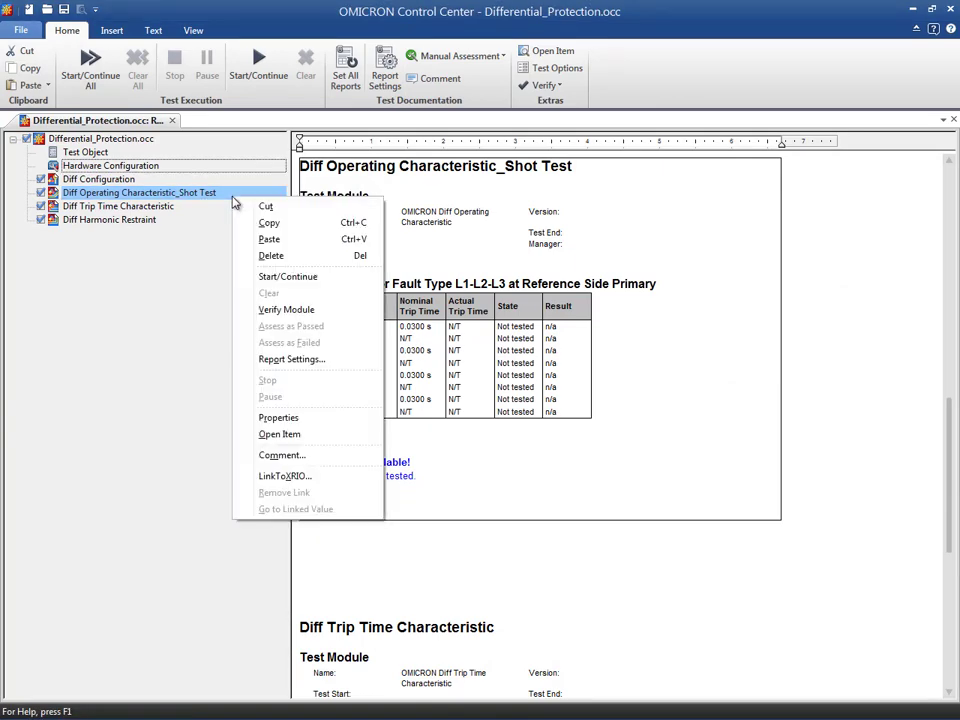
click(242, 240)
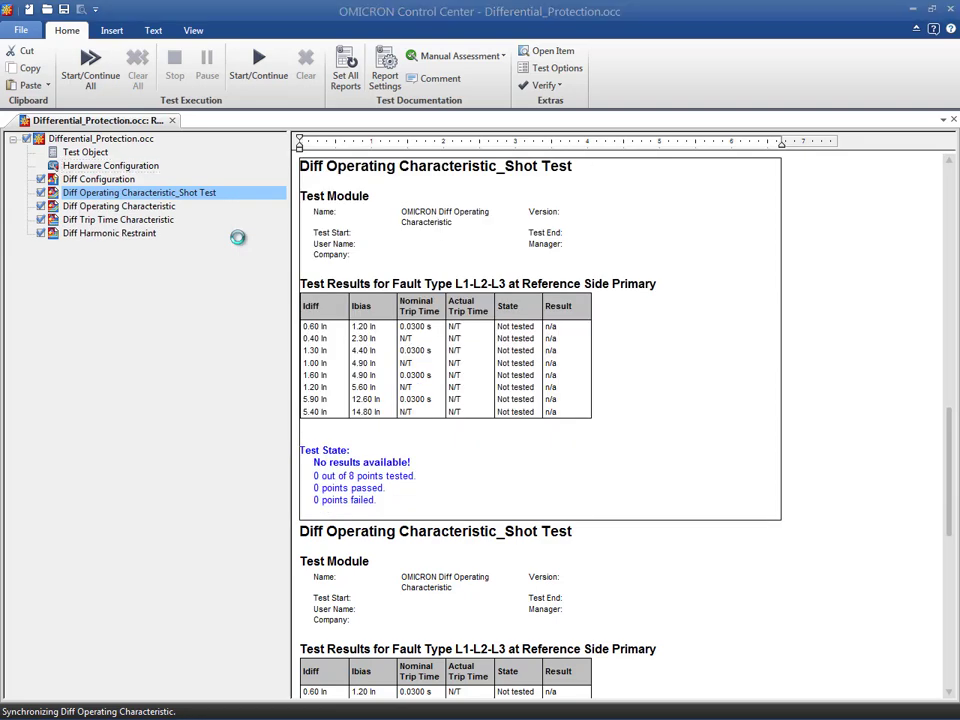
Rename the duplicate to Diff Operating Characteristic_Search Test by replacing 'Shot' with 'Search'.
click(198, 208)
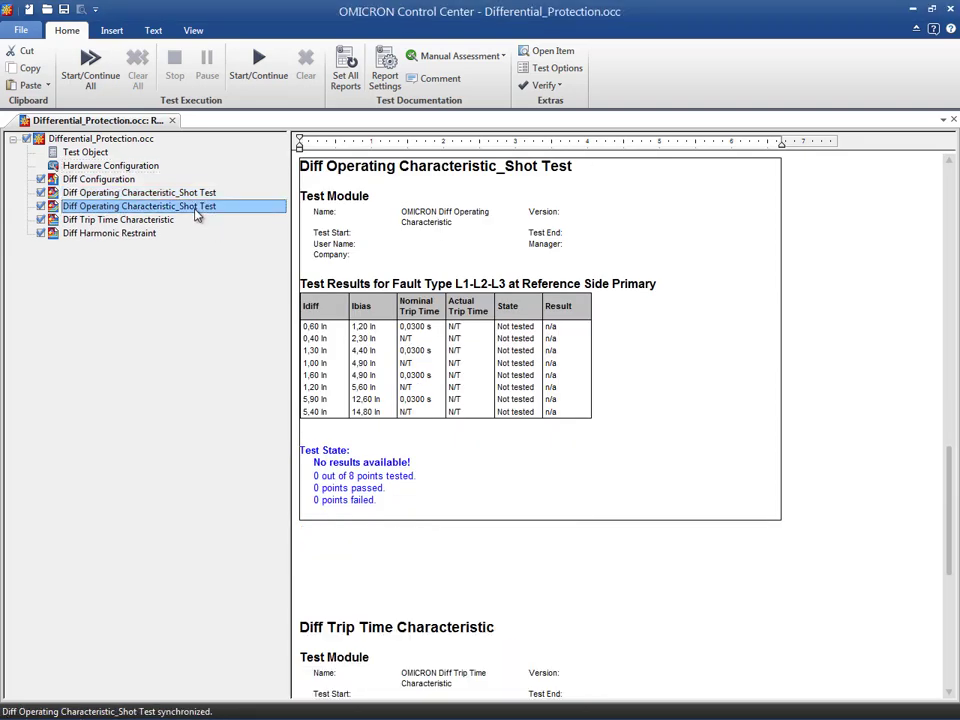
click(198, 210)
double_click(186, 206)
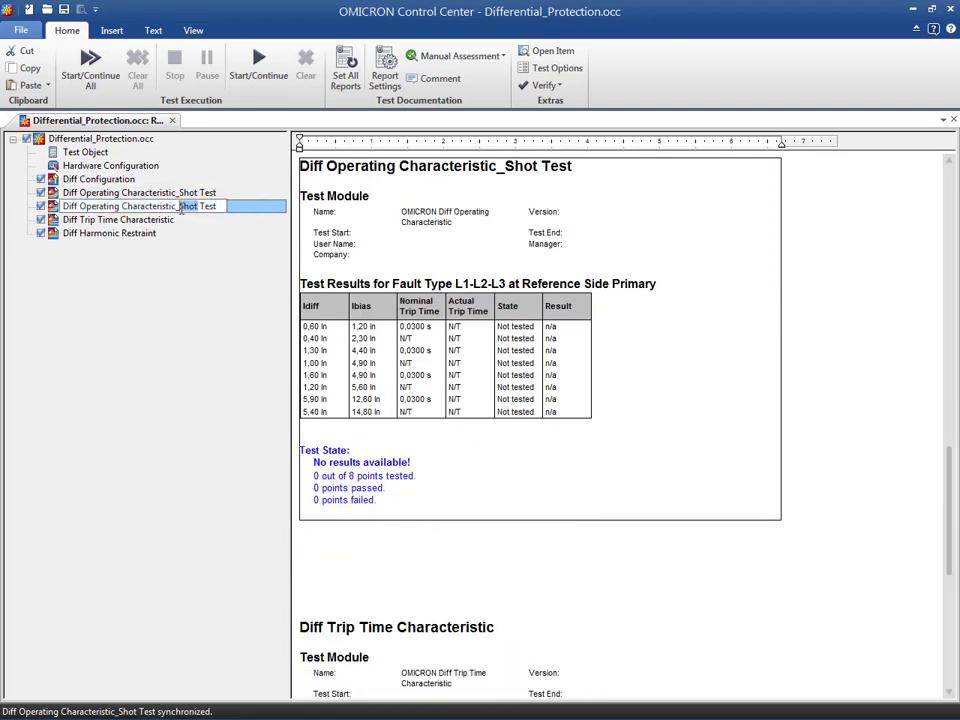
text(Search)
key(Return)
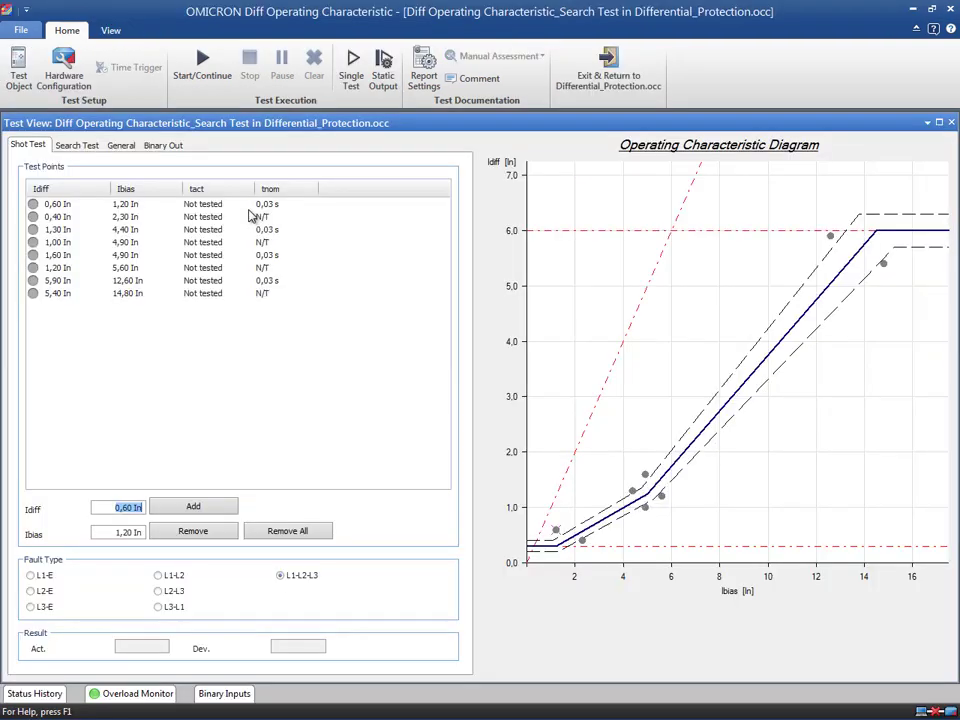
Remove all copied shot points and set the Search Test fault type to L1-L2-L3.
click(266, 534)
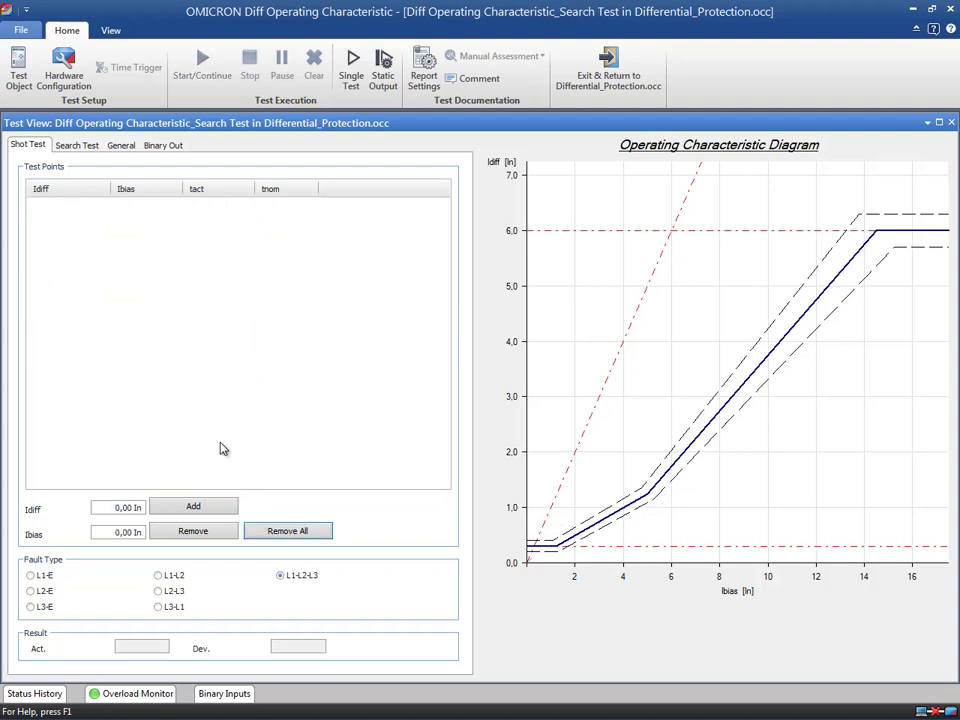
click(102, 151)
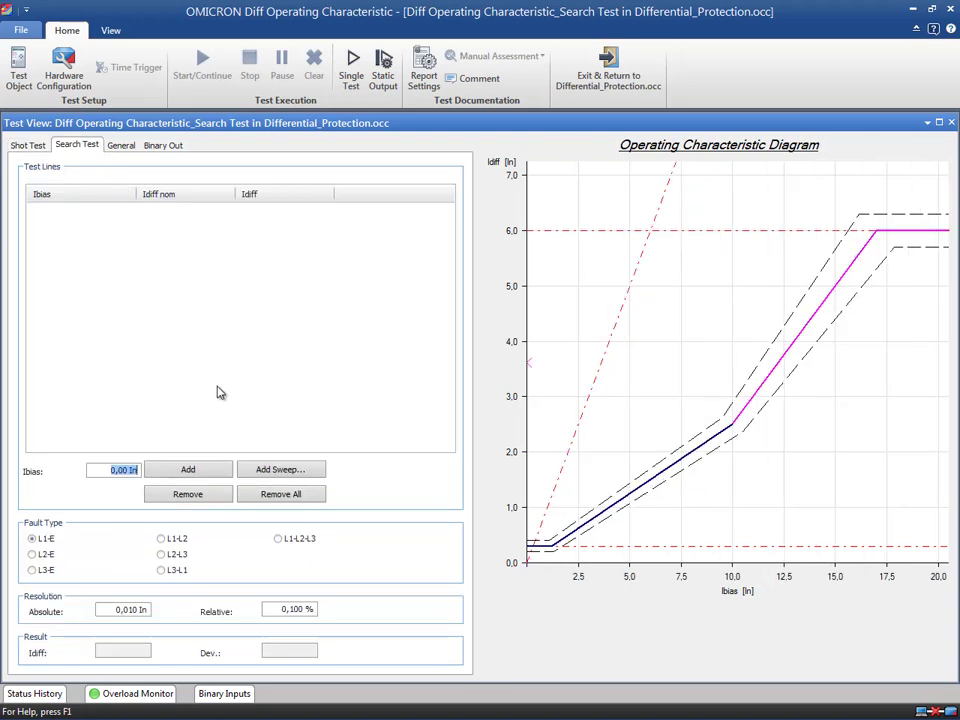
click(280, 540)
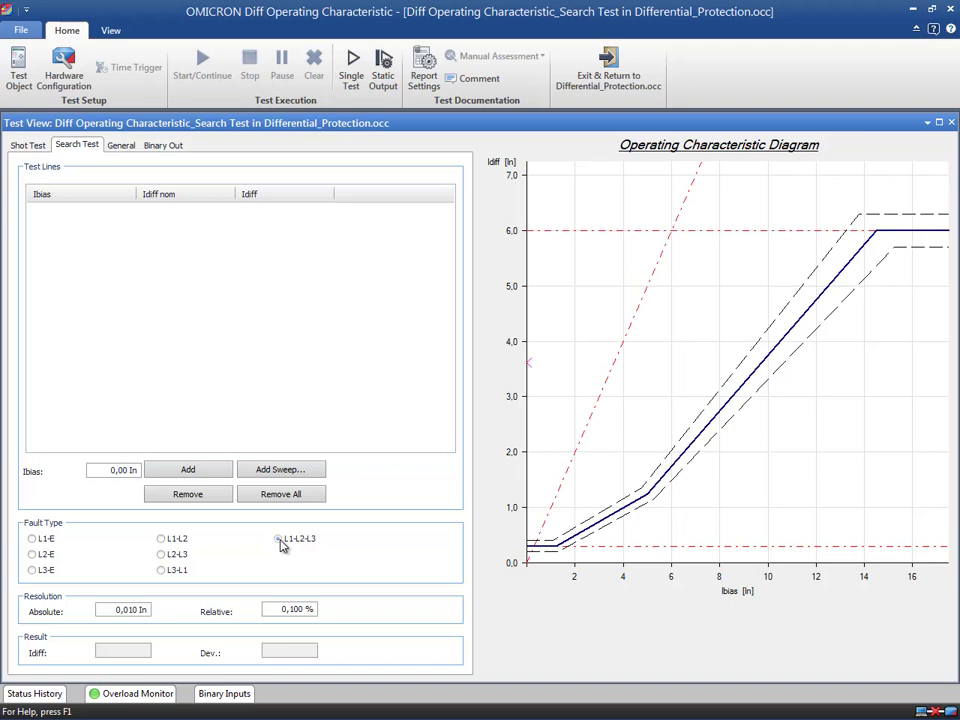
Add search lines at Ibias 2,00 In and 4,00 In on the diagram.
right_click(575, 506)
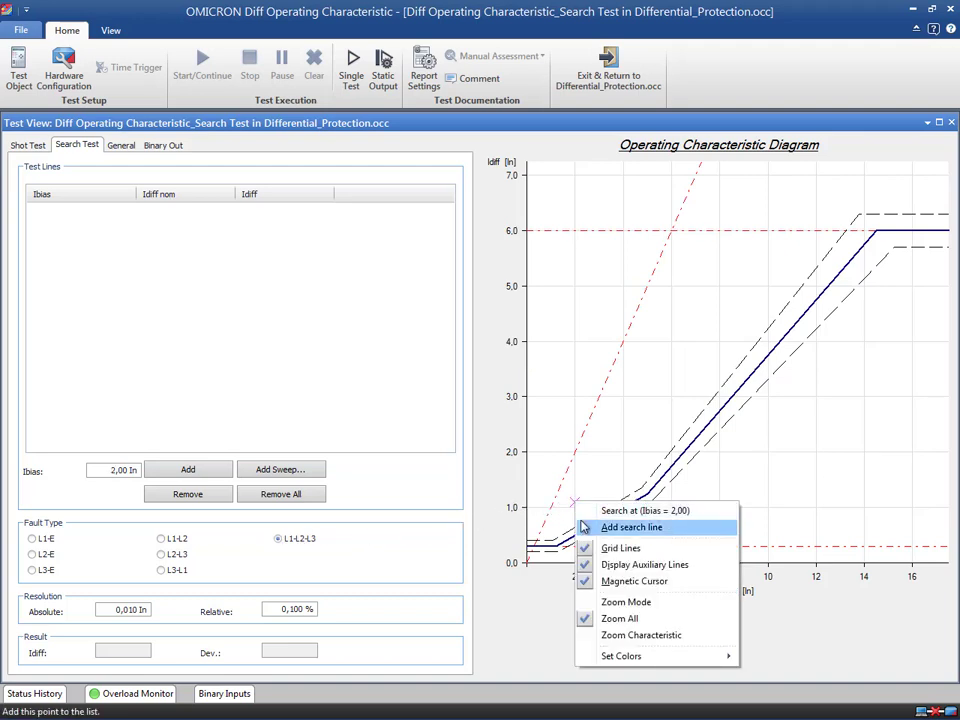
click(630, 527)
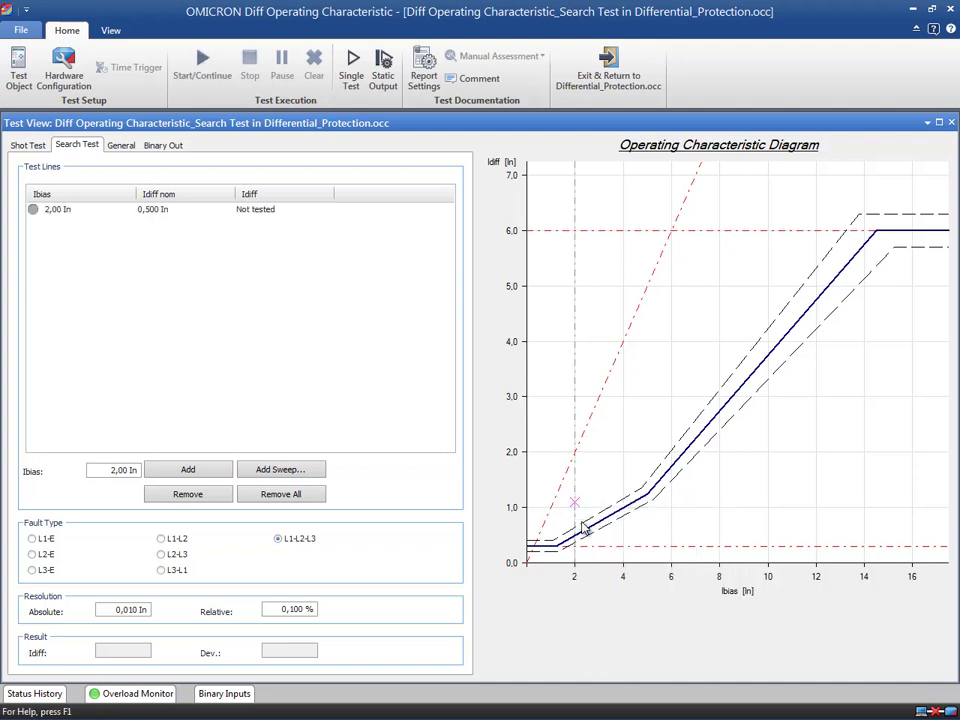
right_click(622, 485)
click(650, 491)
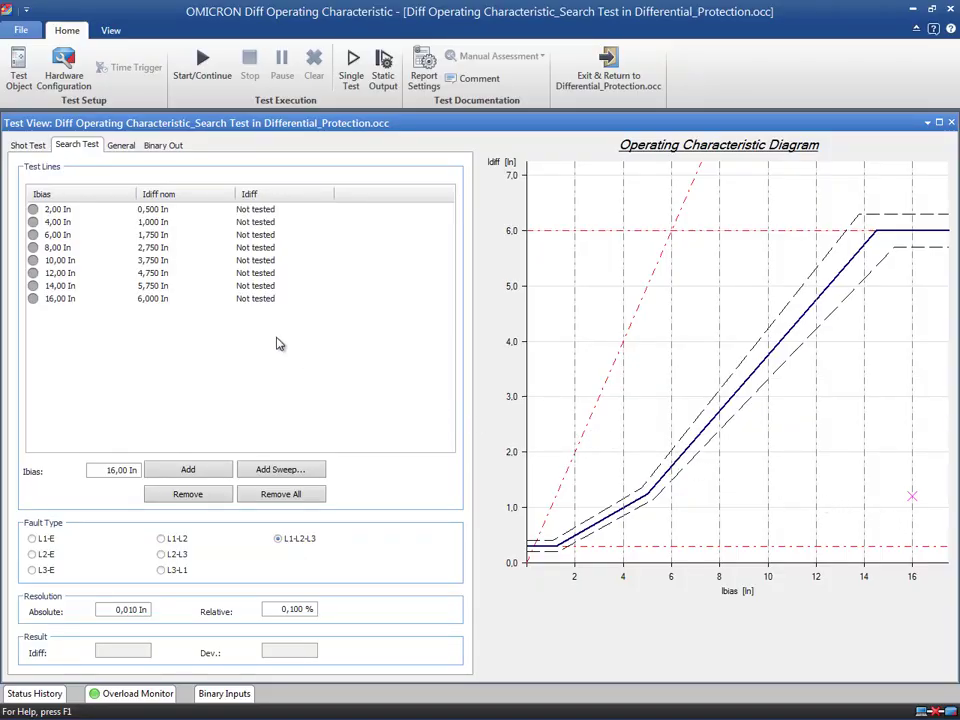
click(121, 146)
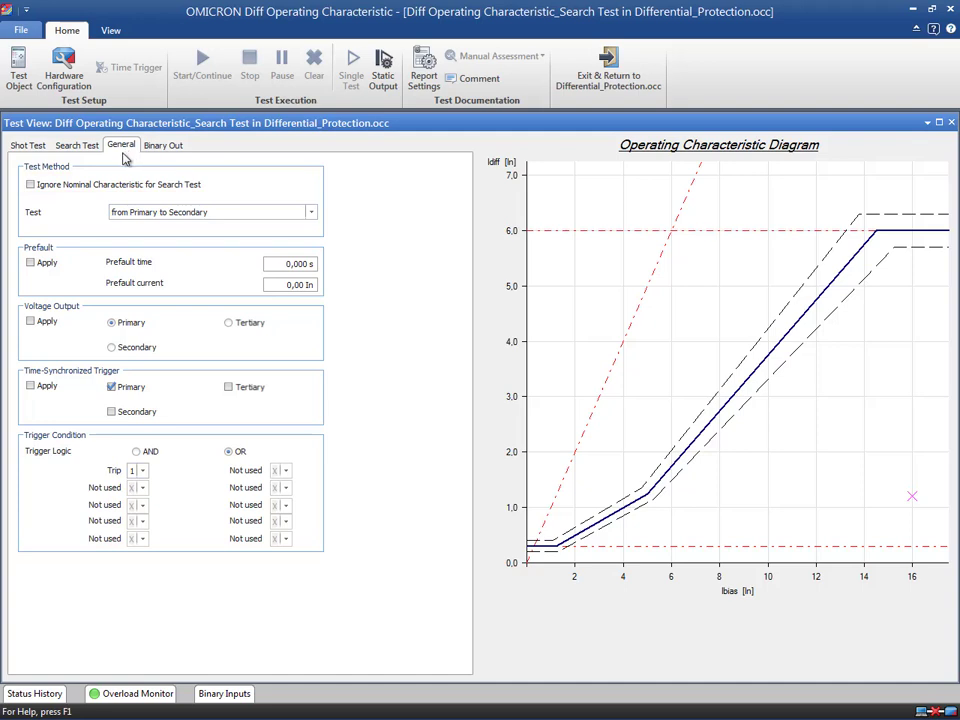
click(84, 151)
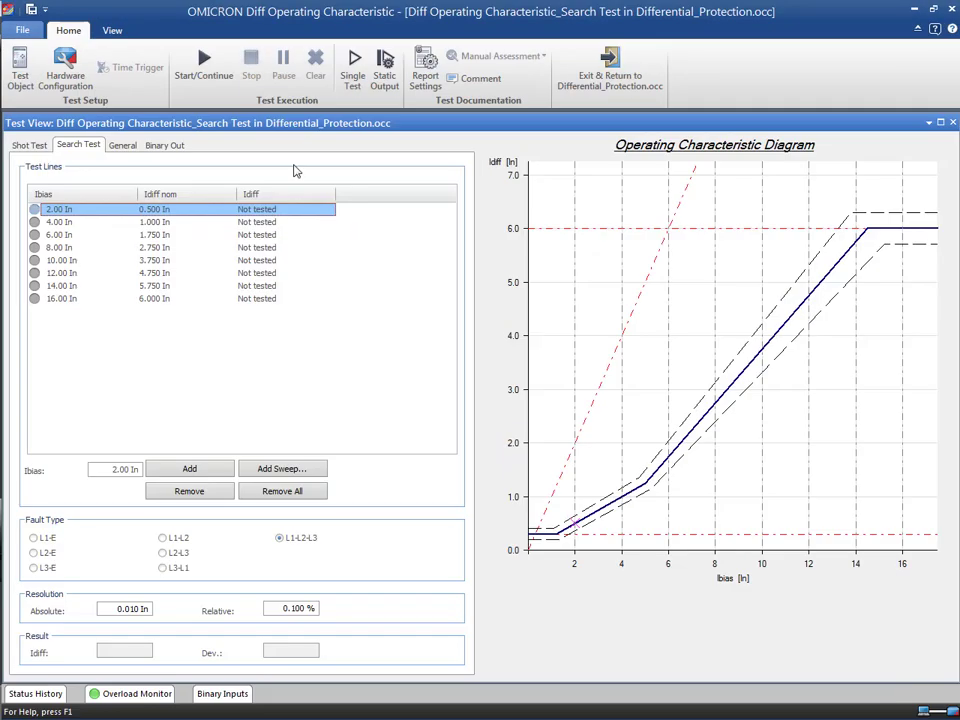
Run the search test across the eight L1-L2-L3 search lines.
click(210, 88)
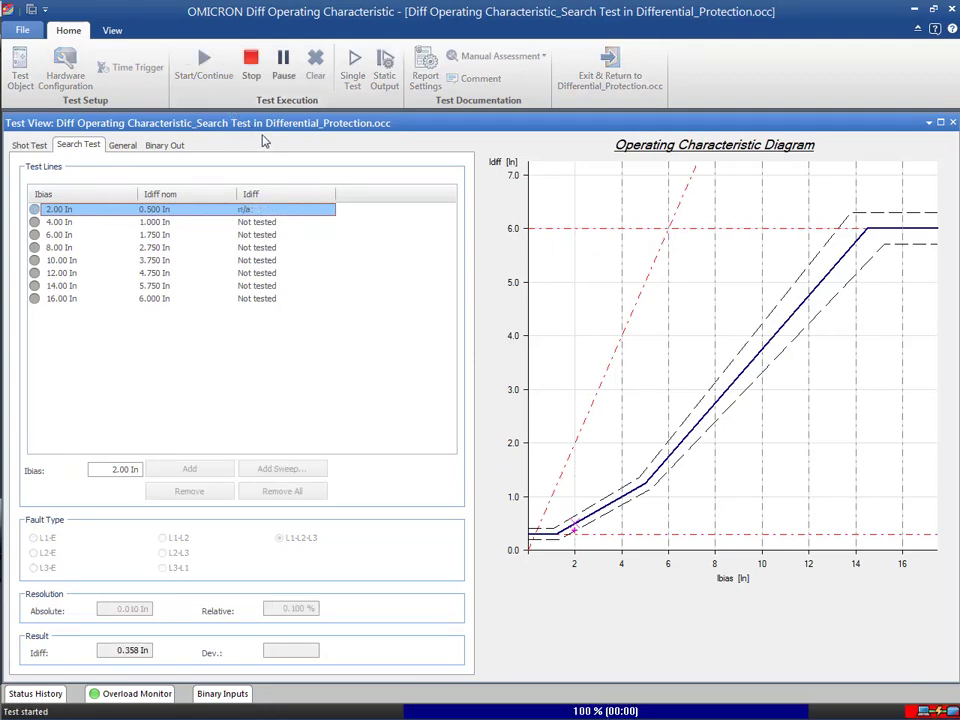